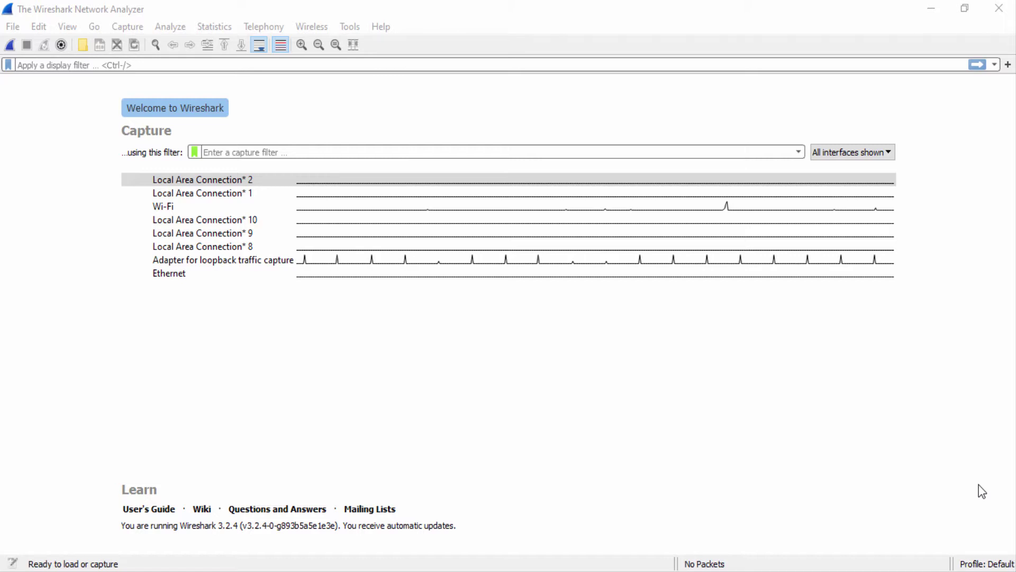
Step: Focus the Wireshark window and bring up the File menu
click(257, 152)
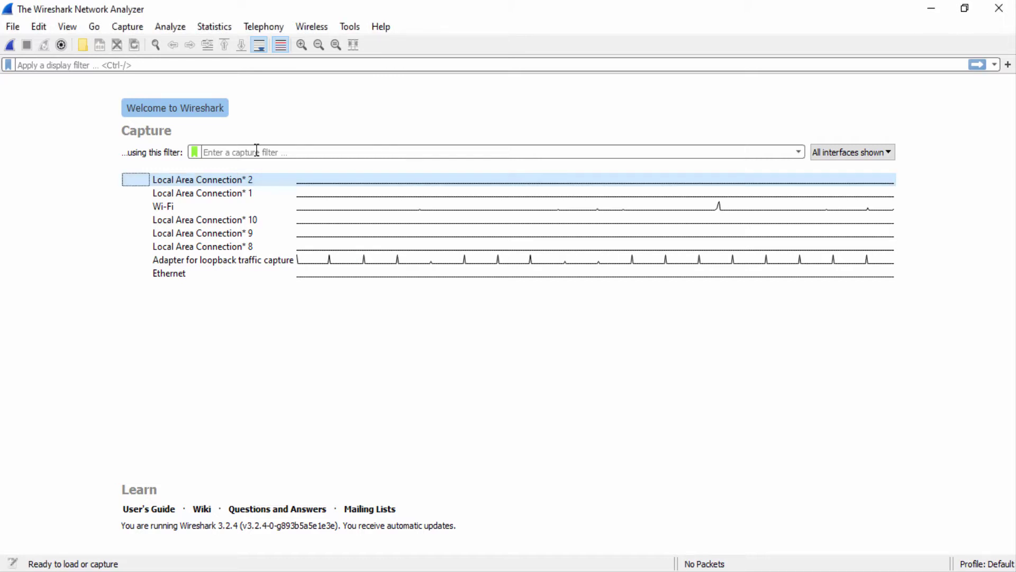
click(14, 27)
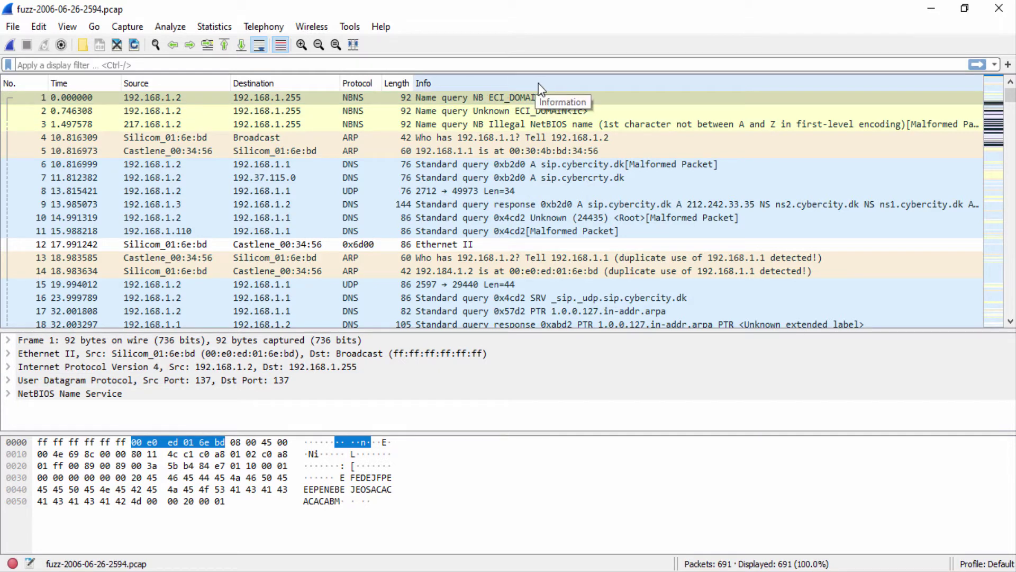
Step: Open Column Preferences from the Info column header's context menu
right_click(707, 79)
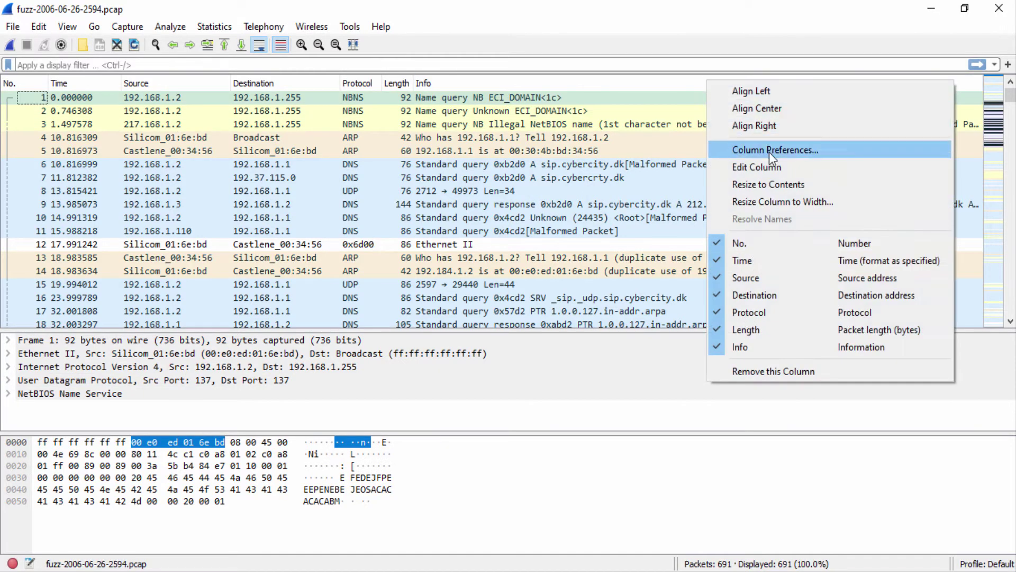
click(803, 151)
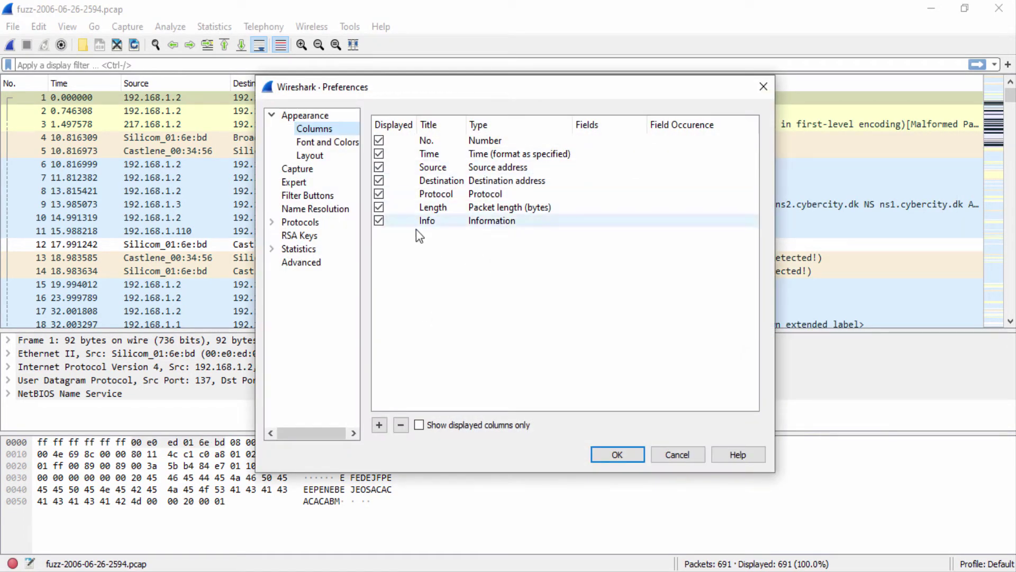
Step: Add a 'Src Port' column of type Source port, then add another column
click(379, 426)
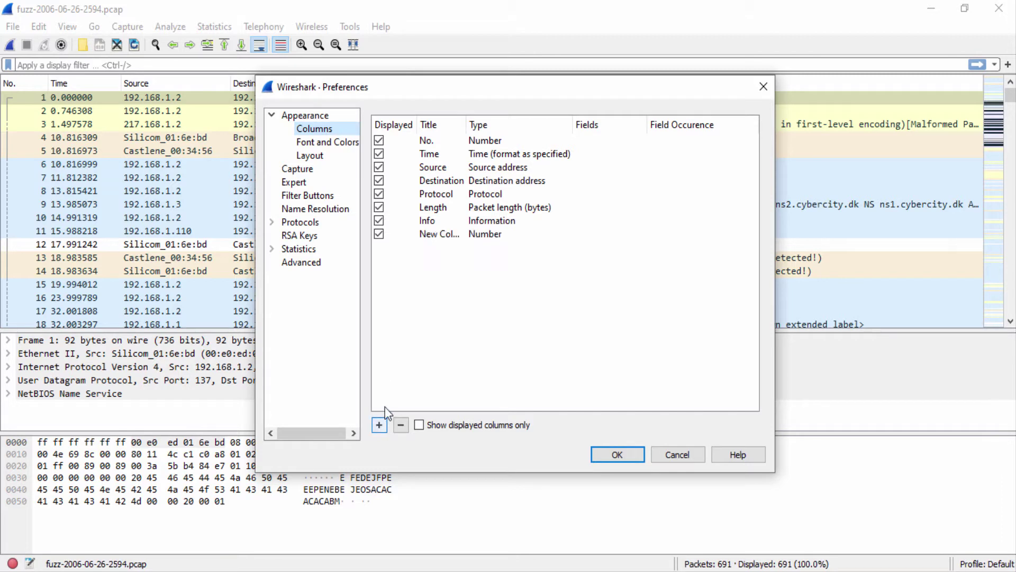
double_click(441, 236)
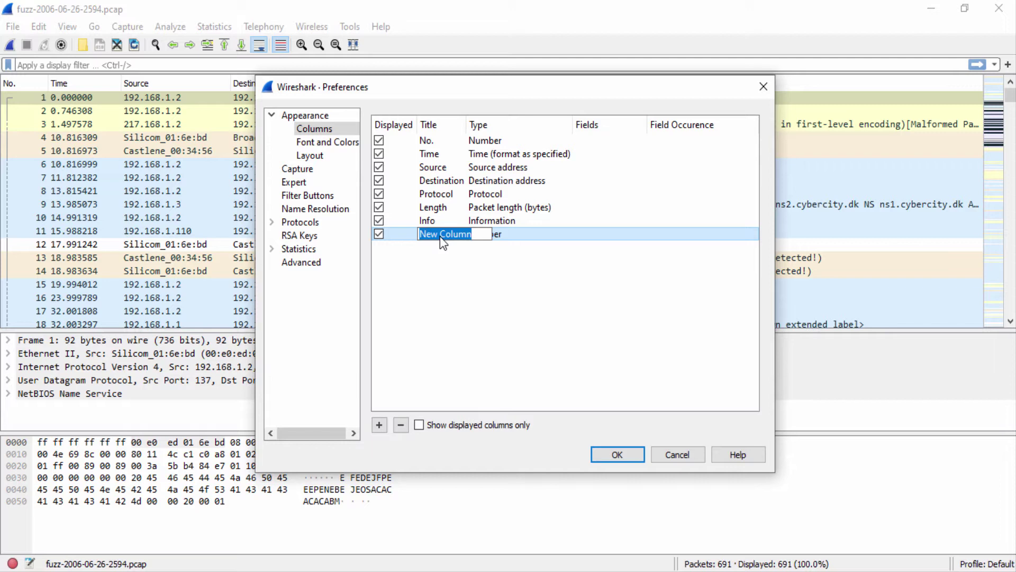
text(Src Port)
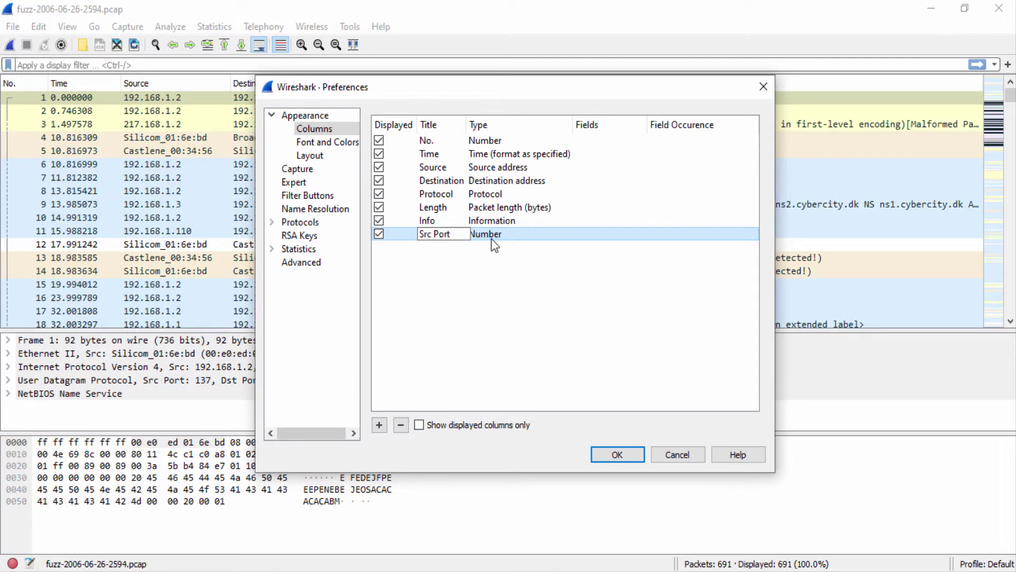
click(496, 239)
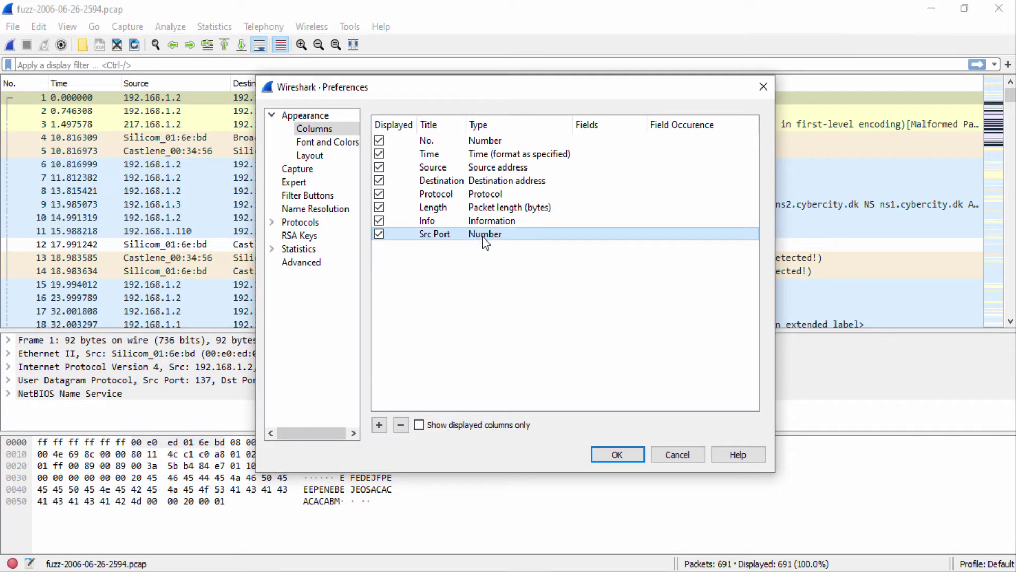
double_click(482, 236)
click(496, 239)
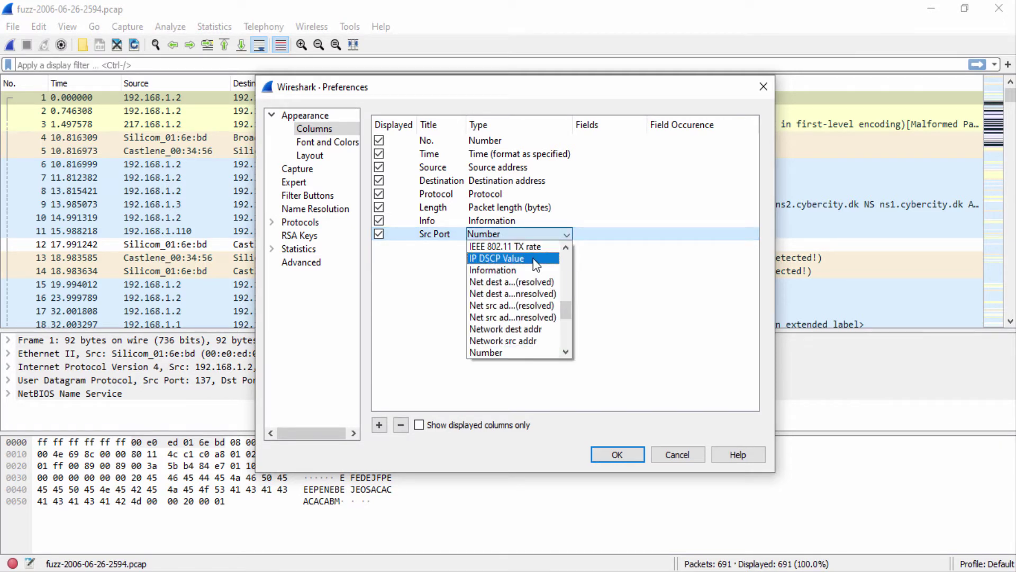
scroll(533, 277, down, 1)
scroll(533, 276, down, 1)
scroll(533, 277, down, 1)
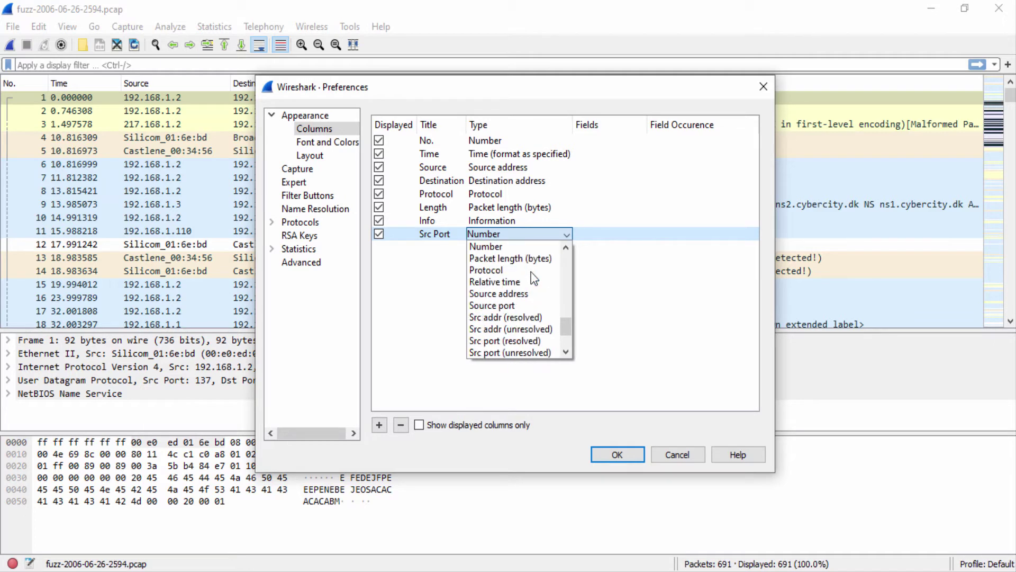
click(510, 304)
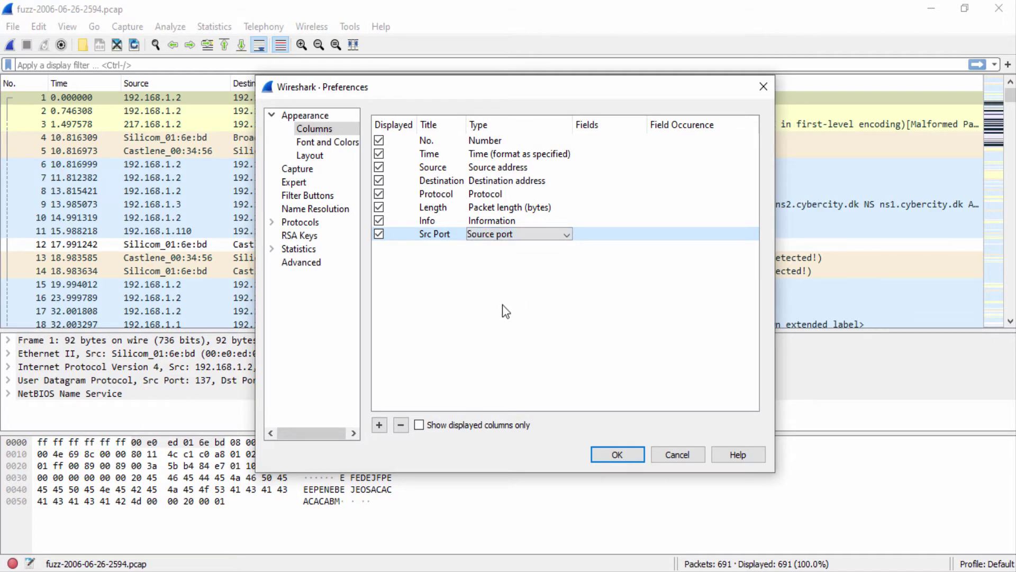
click(379, 426)
Step: Rename the second new column 'Dst Port' and give it the Destination port type
click(447, 253)
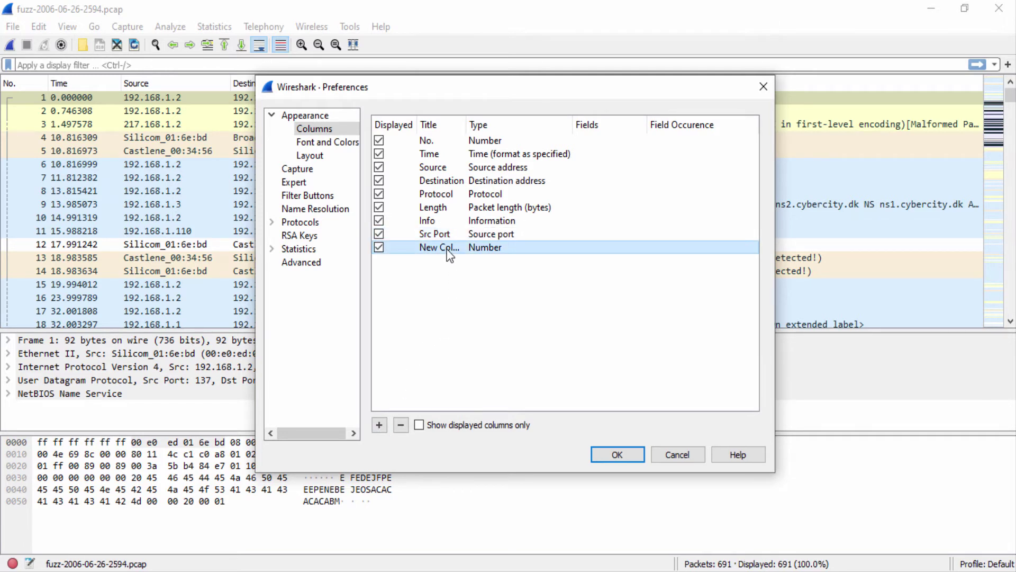
double_click(448, 253)
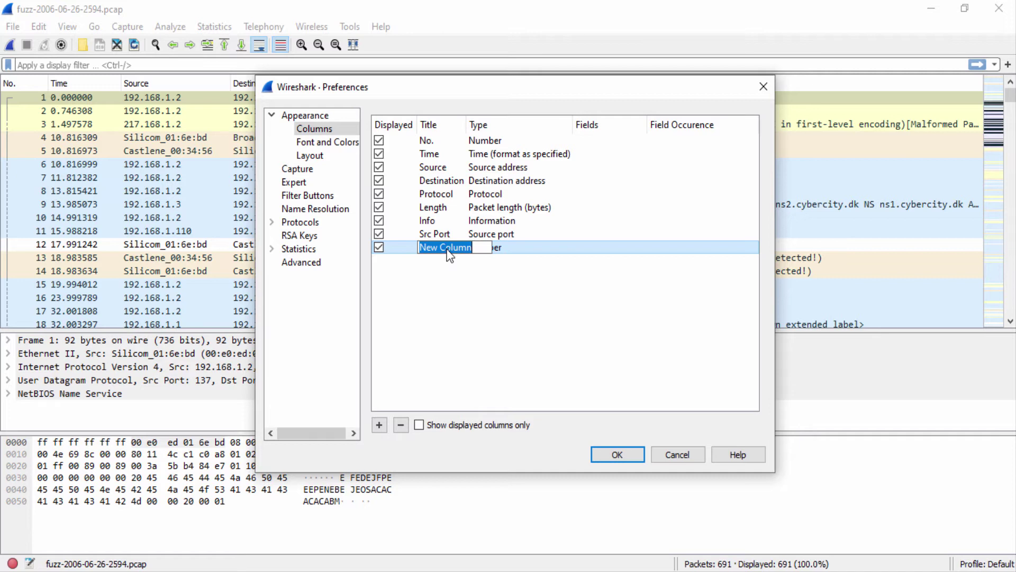
text(Dst Port)
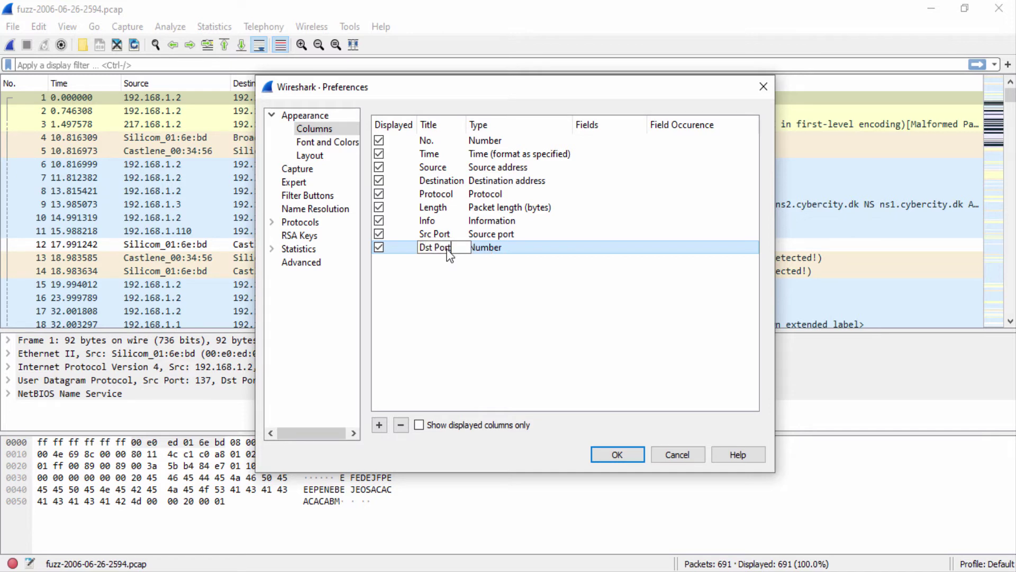
click(497, 249)
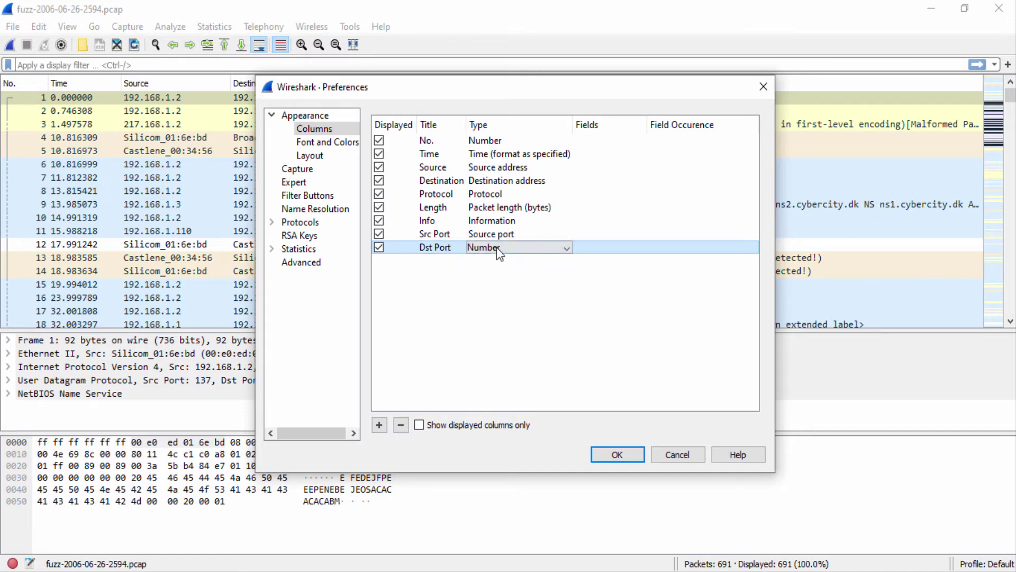
click(497, 250)
scroll(506, 287, down, 1)
scroll(505, 286, down, 1)
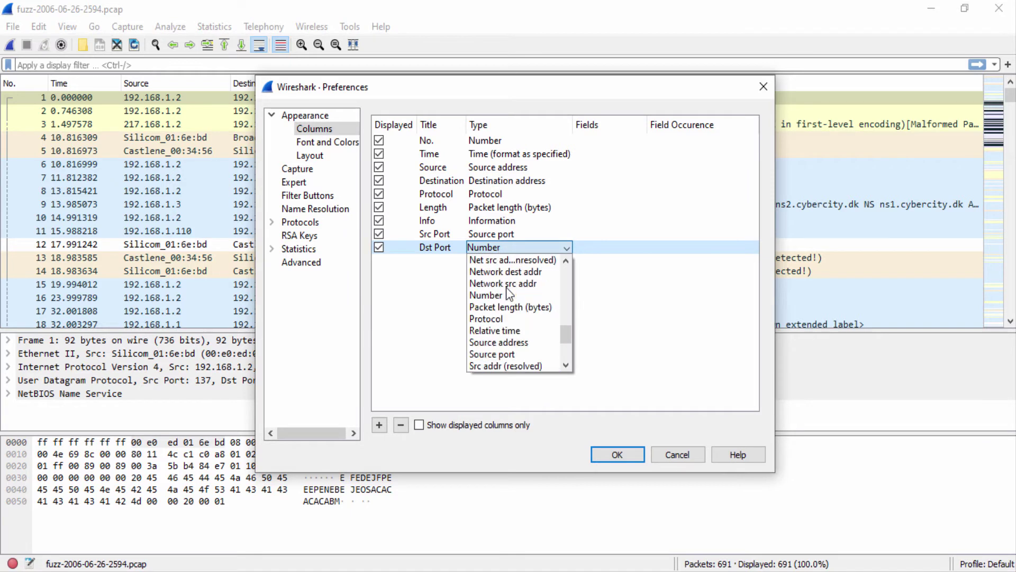
scroll(532, 301, down, 1)
scroll(534, 302, down, 1)
scroll(535, 303, down, 1)
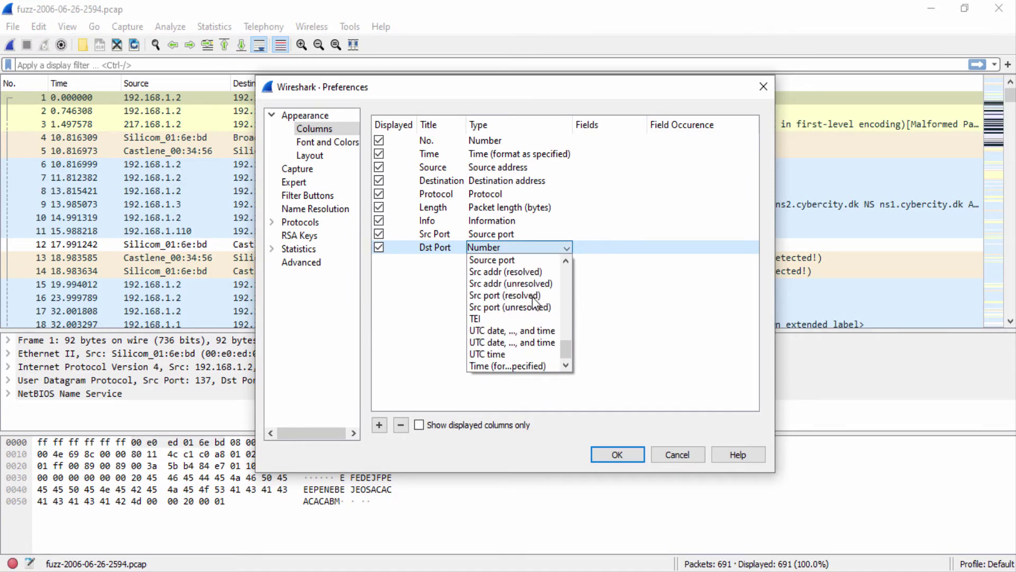
scroll(533, 301, up, 2)
scroll(512, 293, up, 1)
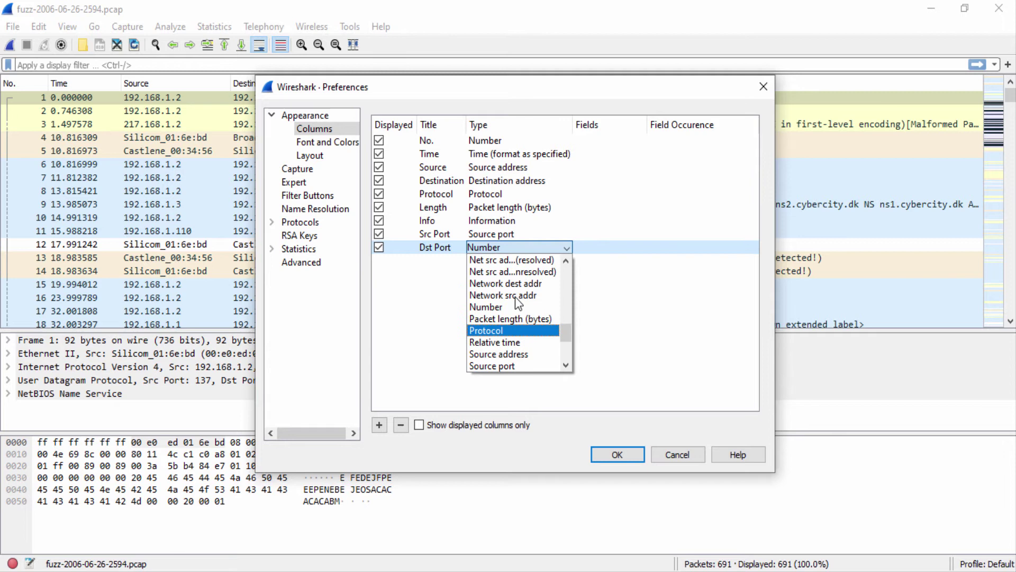
scroll(515, 299, up, 1)
scroll(515, 298, up, 2)
scroll(515, 298, up, 1)
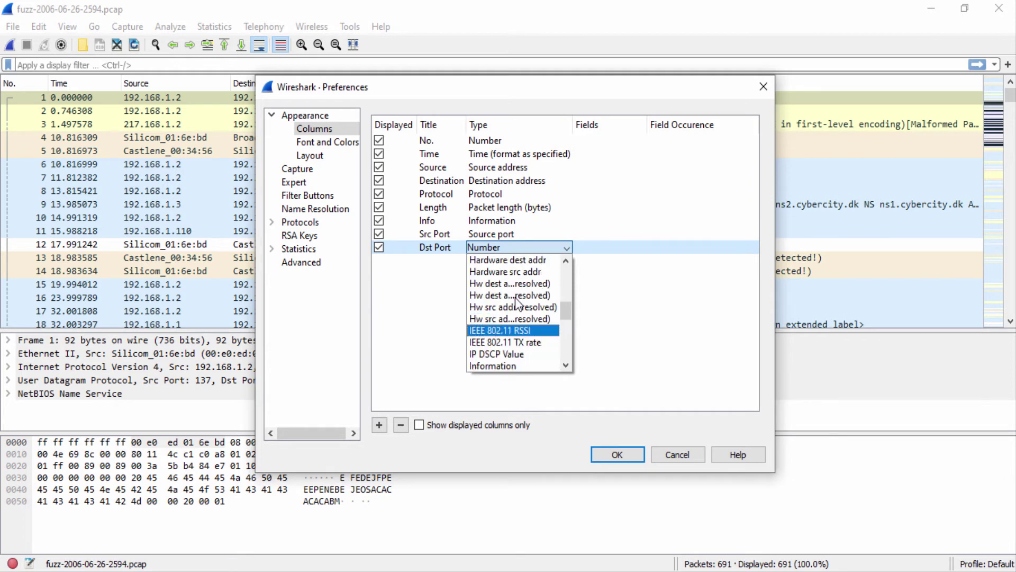
scroll(515, 300, up, 1)
scroll(515, 298, up, 1)
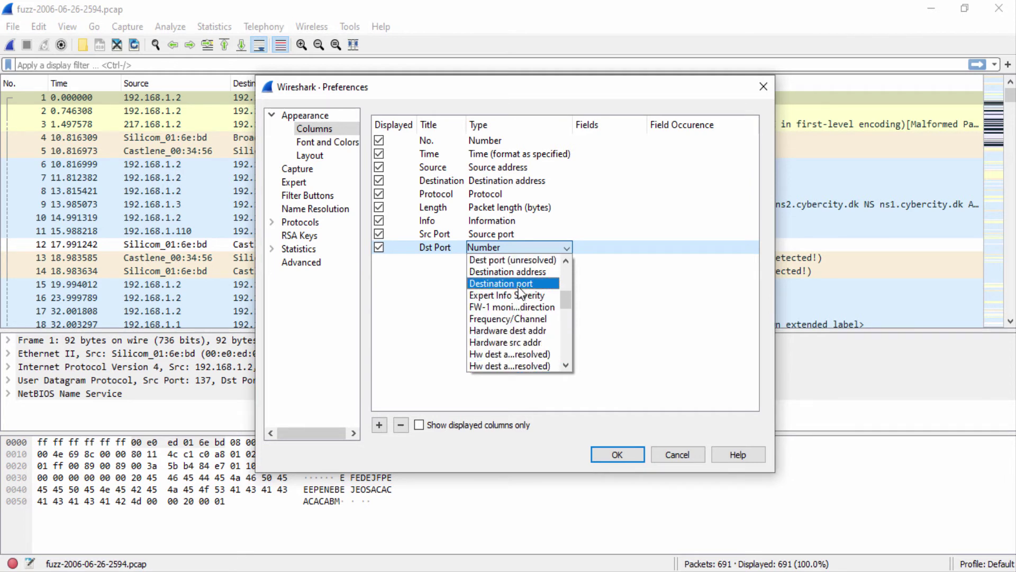
click(519, 289)
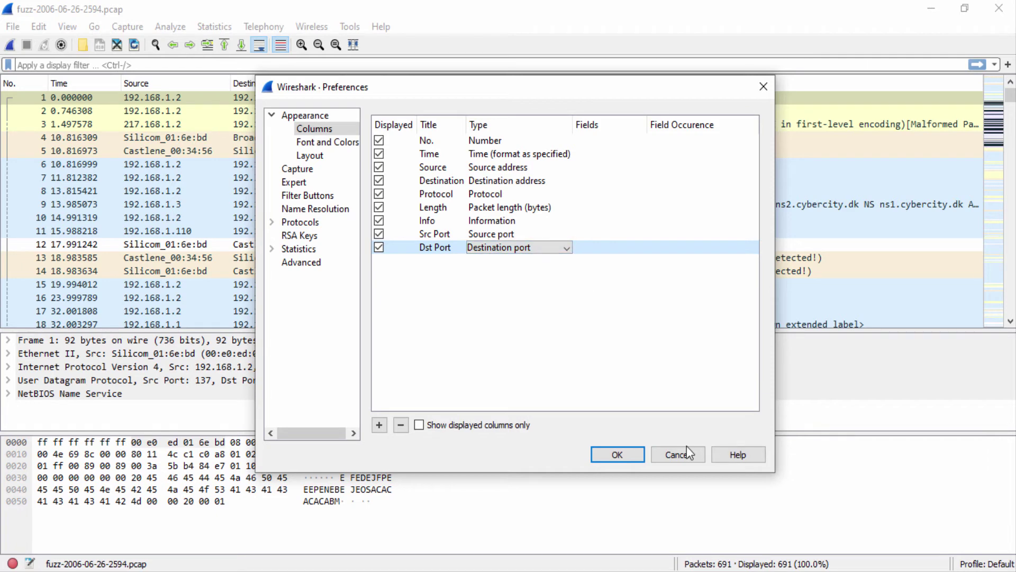
Step: Apply the new columns and select packet 10, the malformed DNS query
click(617, 455)
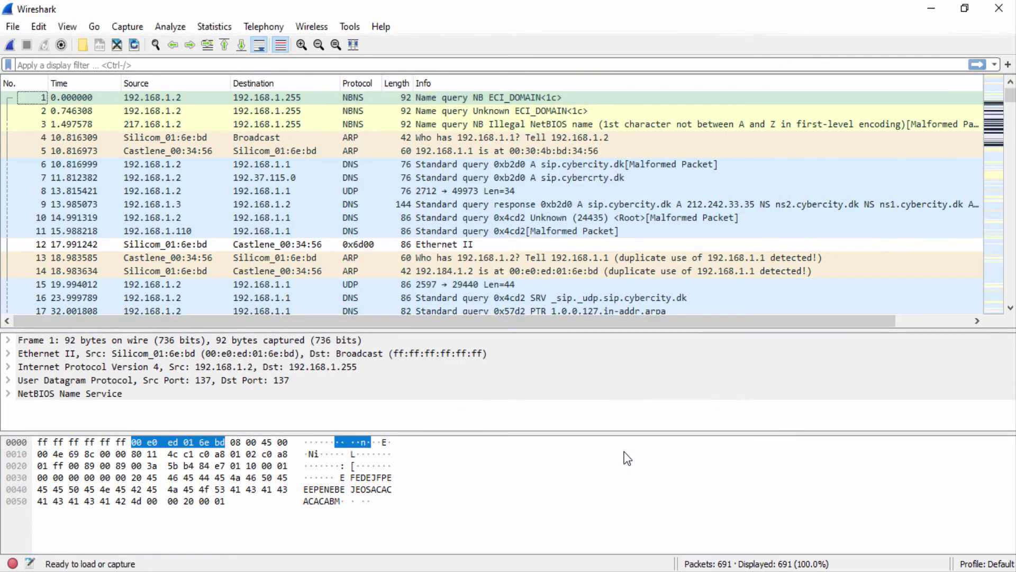
drag(783, 322, 923, 322)
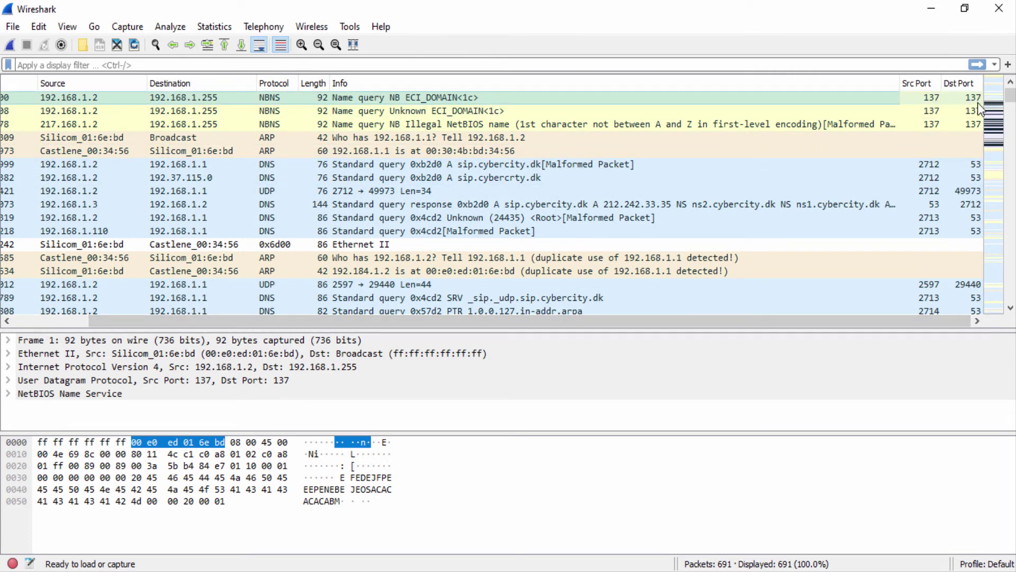
click(921, 221)
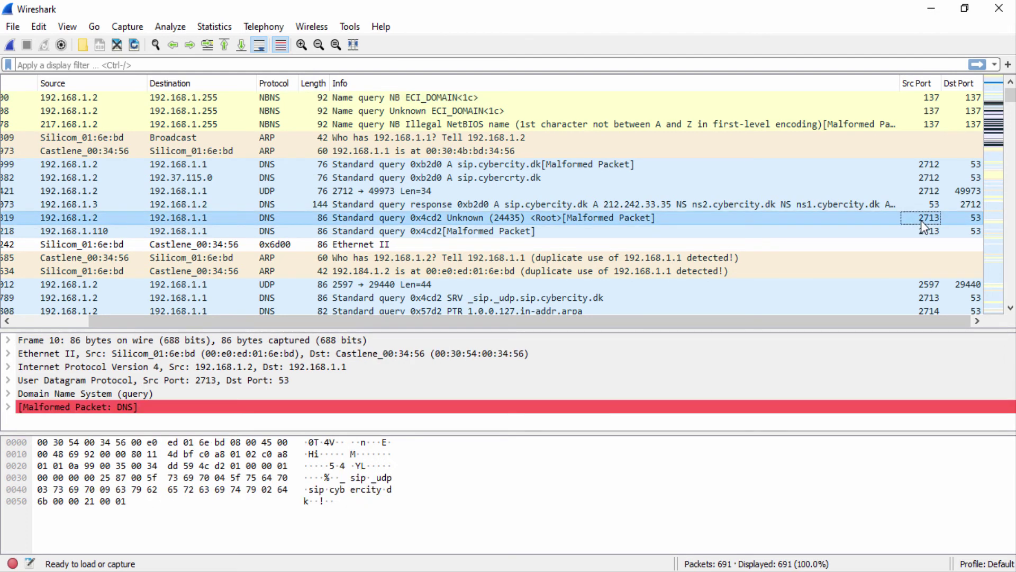